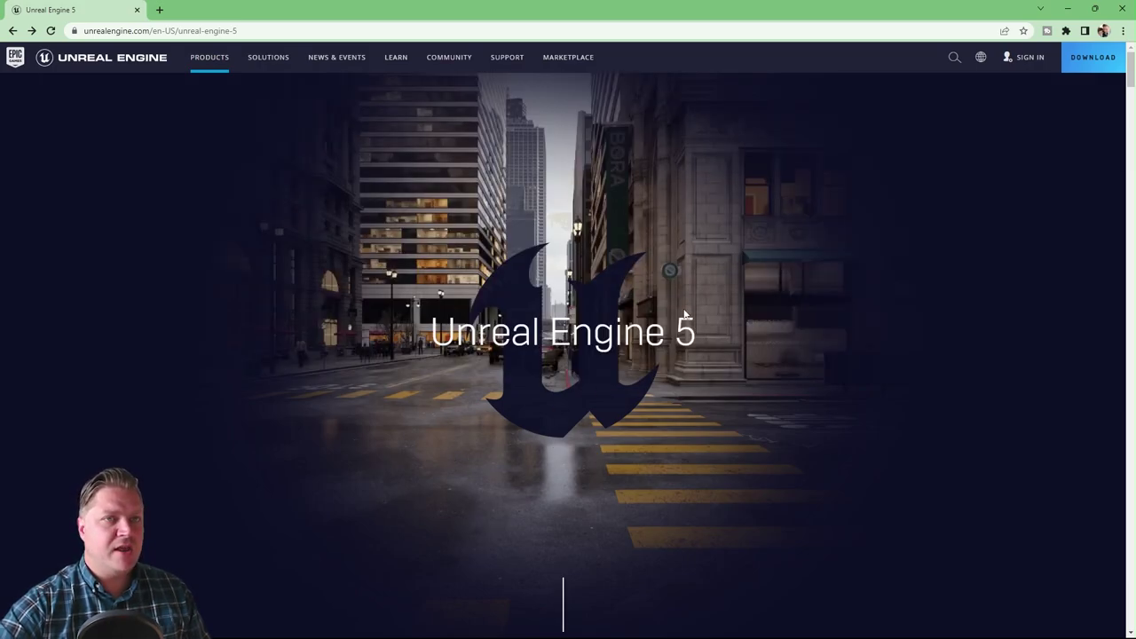
# Step: Go to the Download Unreal Engine page and scroll to the 'Open the Epic Games launcher' install steps
pyautogui.click(1088, 61)
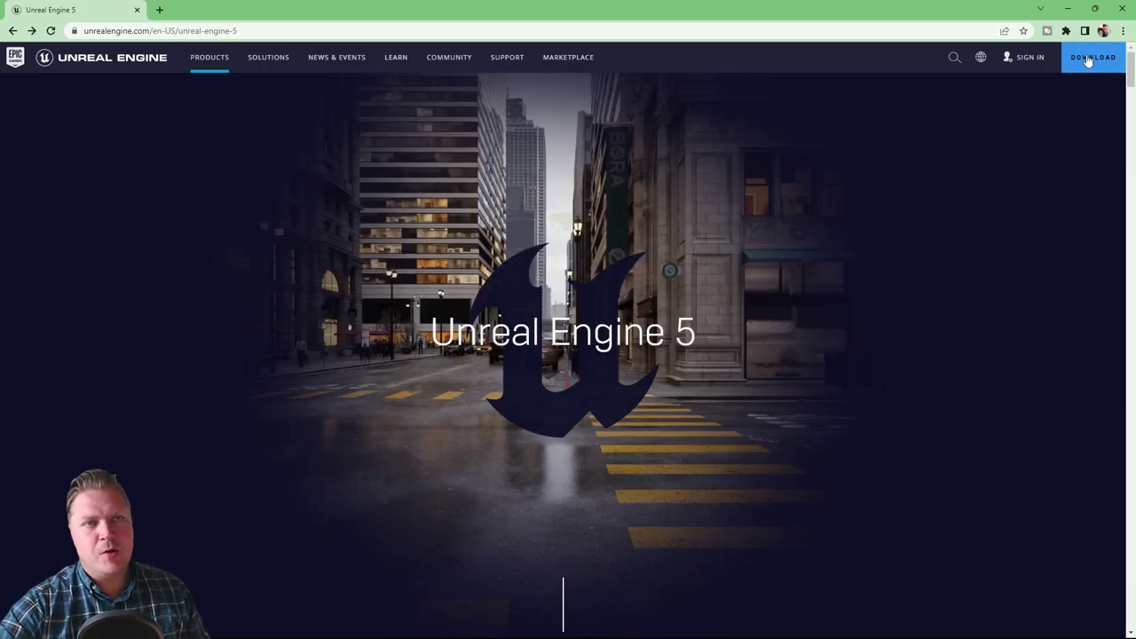
pyautogui.scroll(-3, 604, 284)
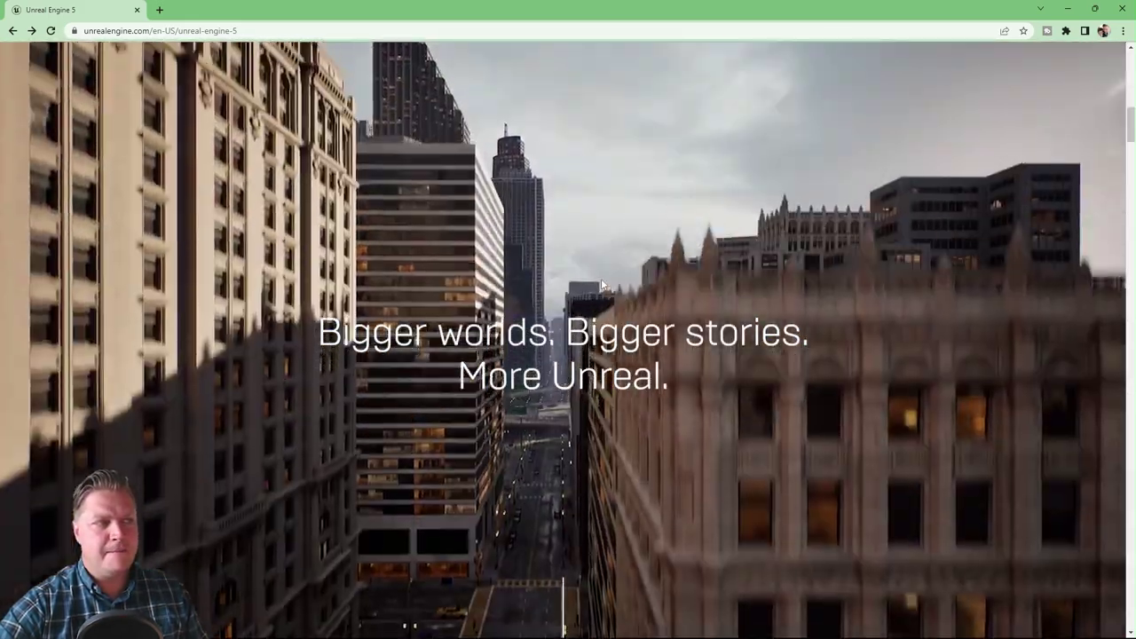
pyautogui.scroll(-5, 601, 285)
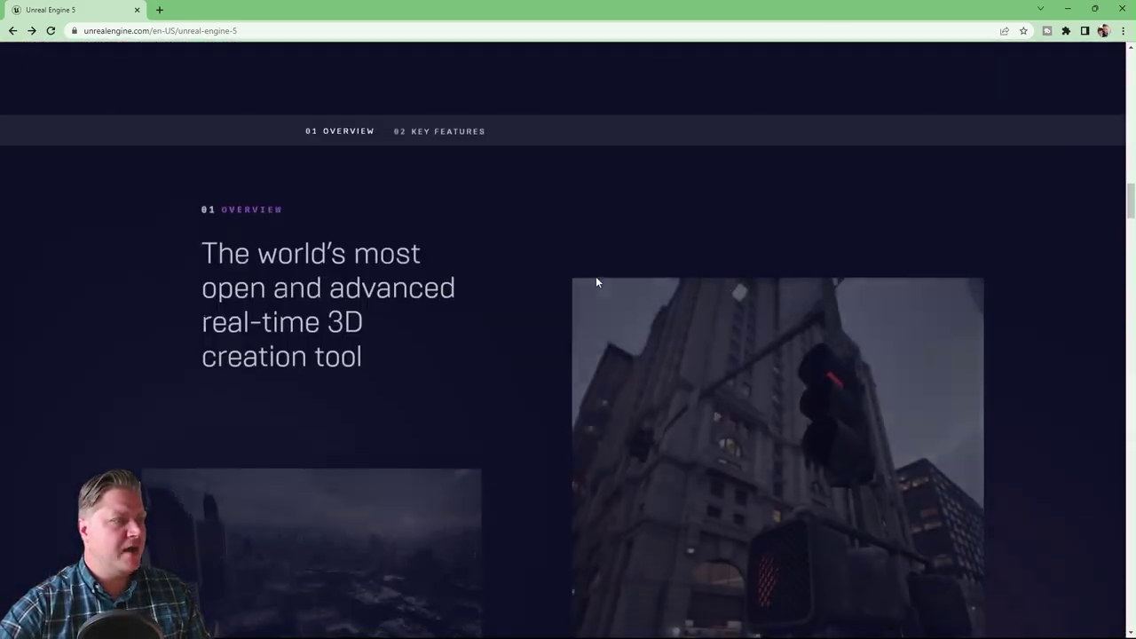
pyautogui.scroll(4, 596, 280)
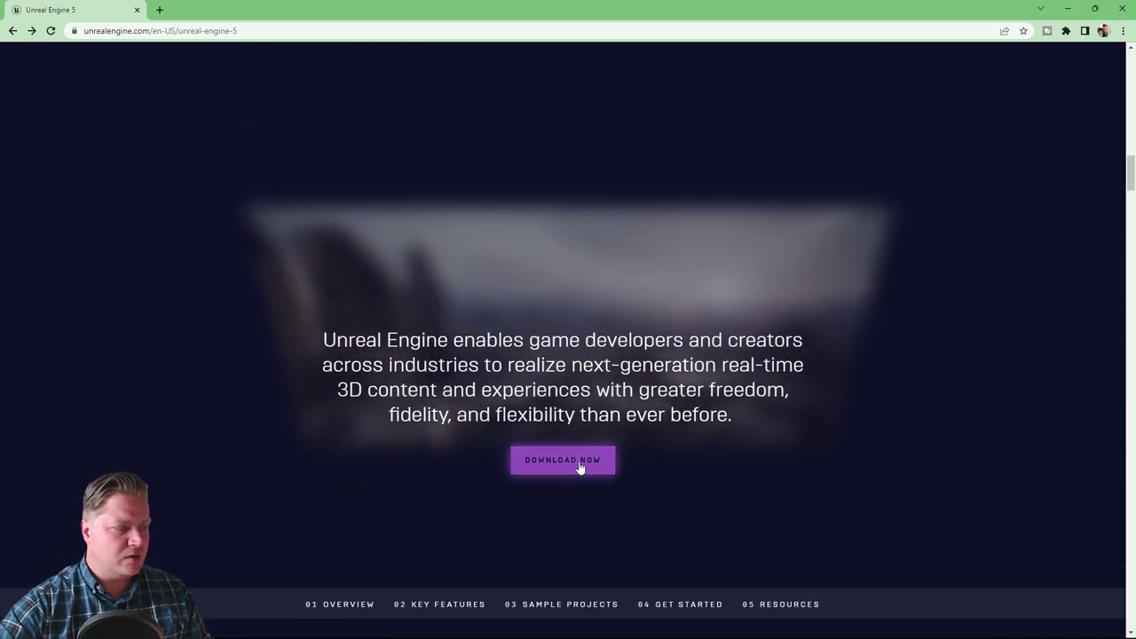
pyautogui.click(578, 465)
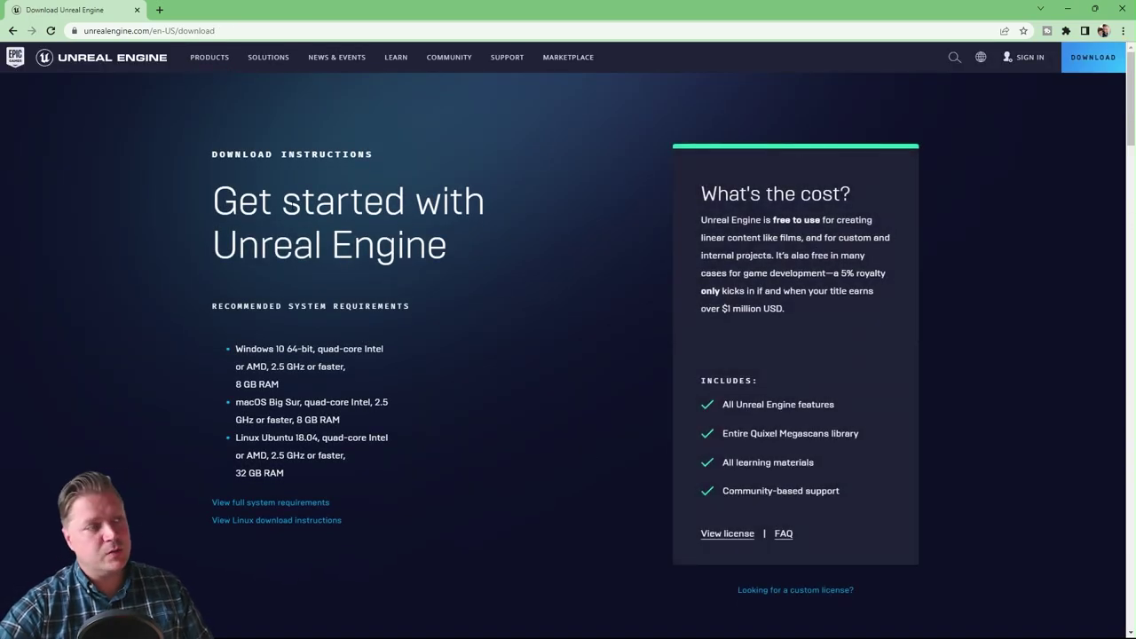
pyautogui.scroll(-6, 288, 196)
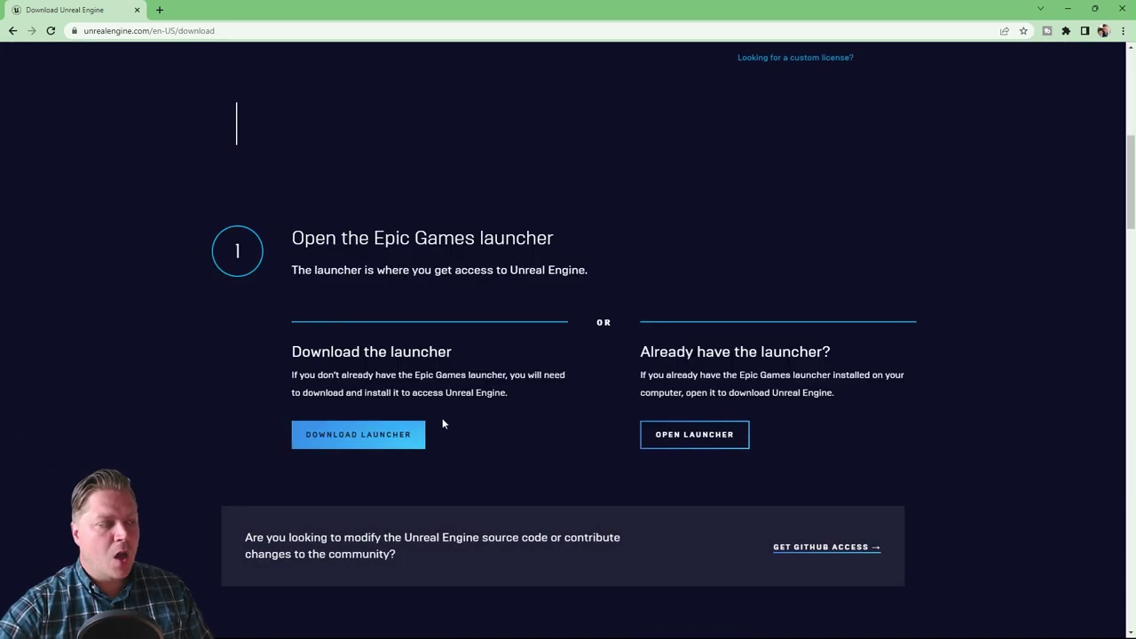
pyautogui.scroll(-1, 457, 415)
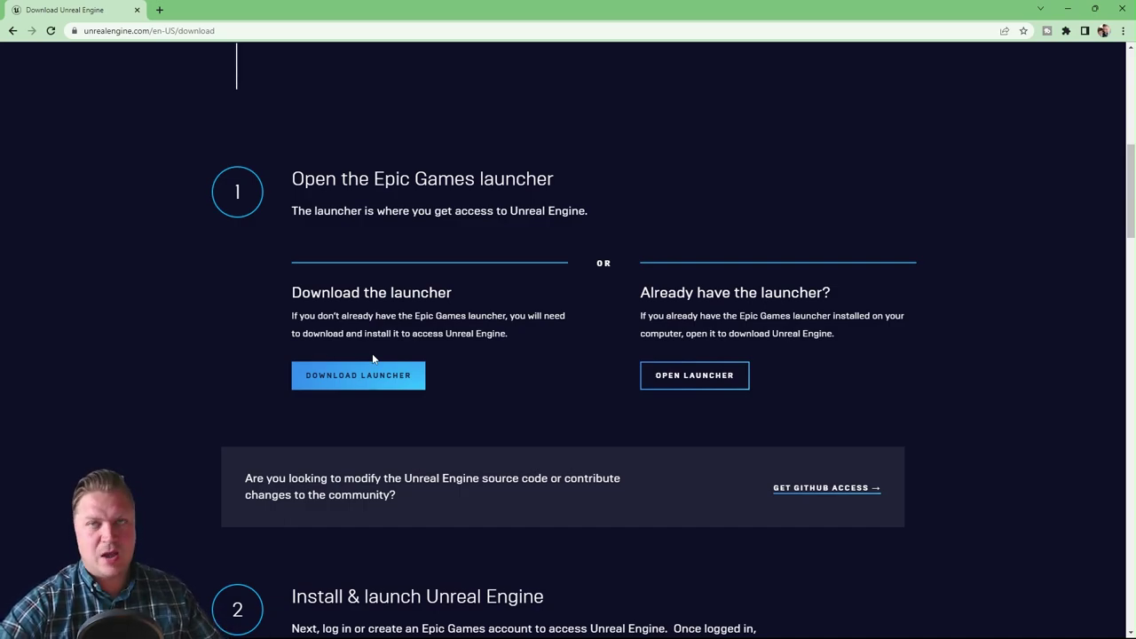
# Step: Download the EpicInstaller-15.5.0-unrealEngine .msi (177 MB), keeping it despite Chrome's dangerous-file block
pyautogui.click(367, 375)
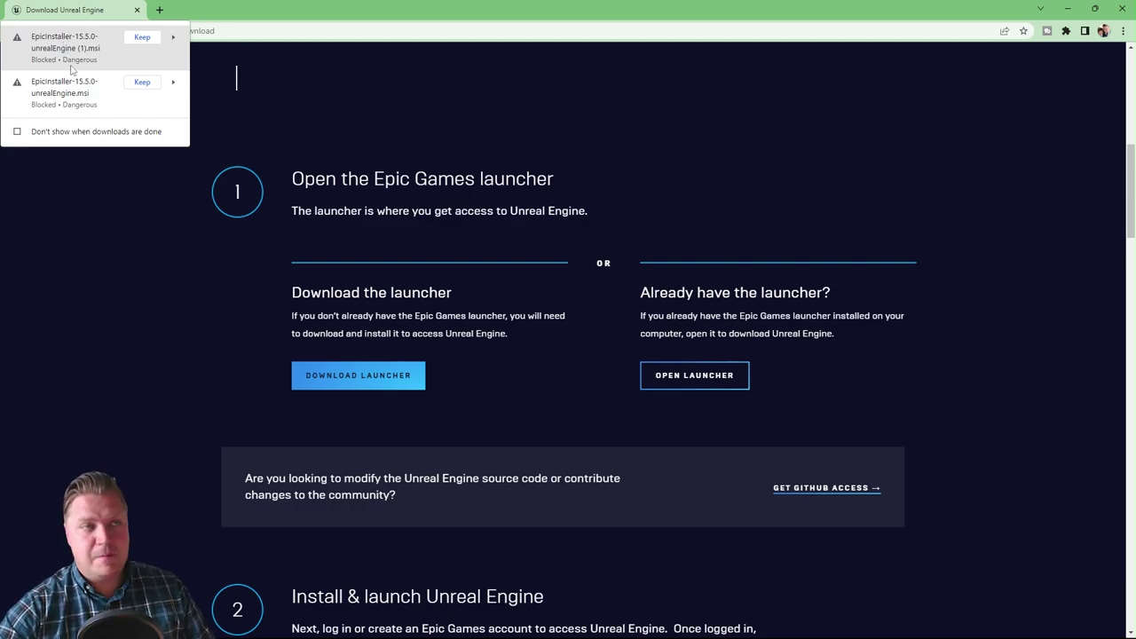
pyautogui.click(142, 37)
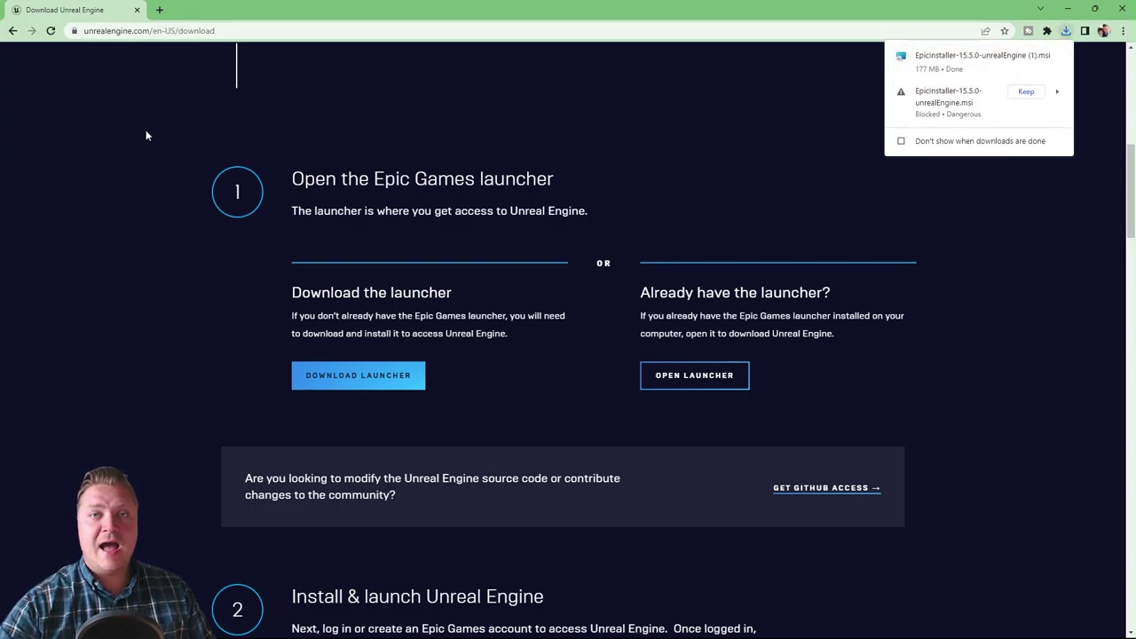
# Step: Run the EpicInstaller .msi and install the launcher to D:\Program Files (x86)\Epic Games\ instead of C:
pyautogui.click(959, 64)
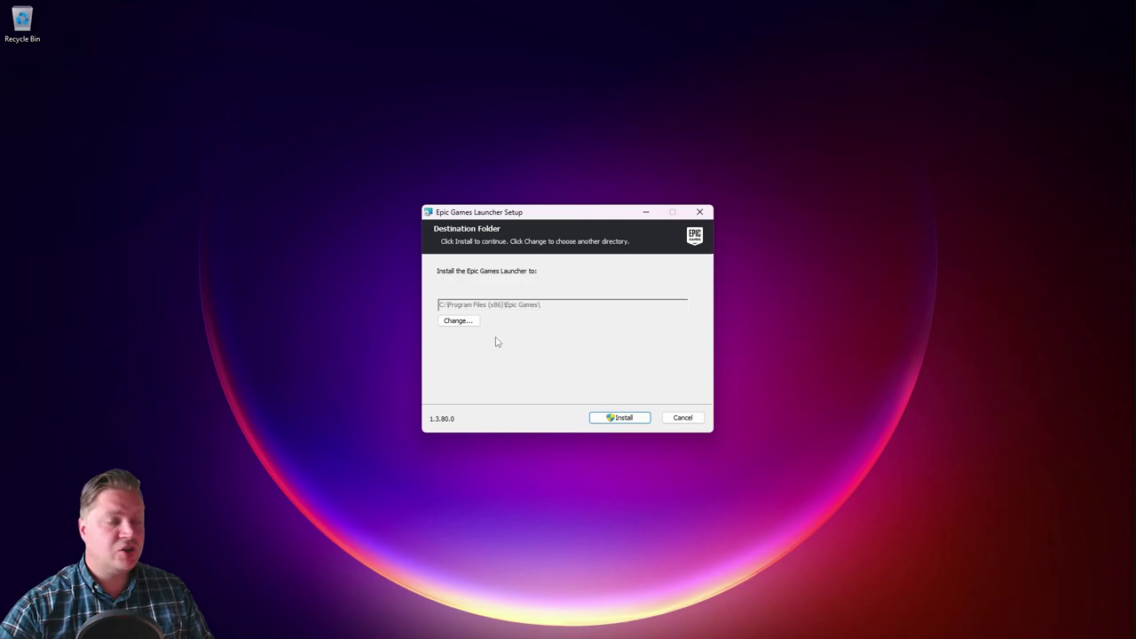
pyautogui.click(458, 321)
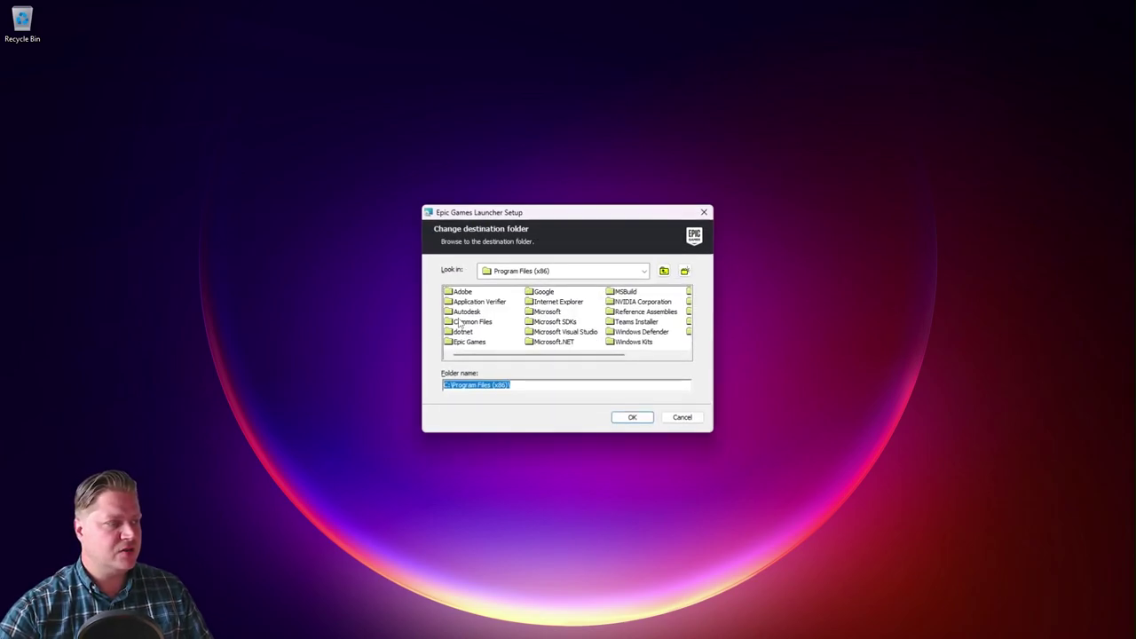
pyautogui.click(446, 384)
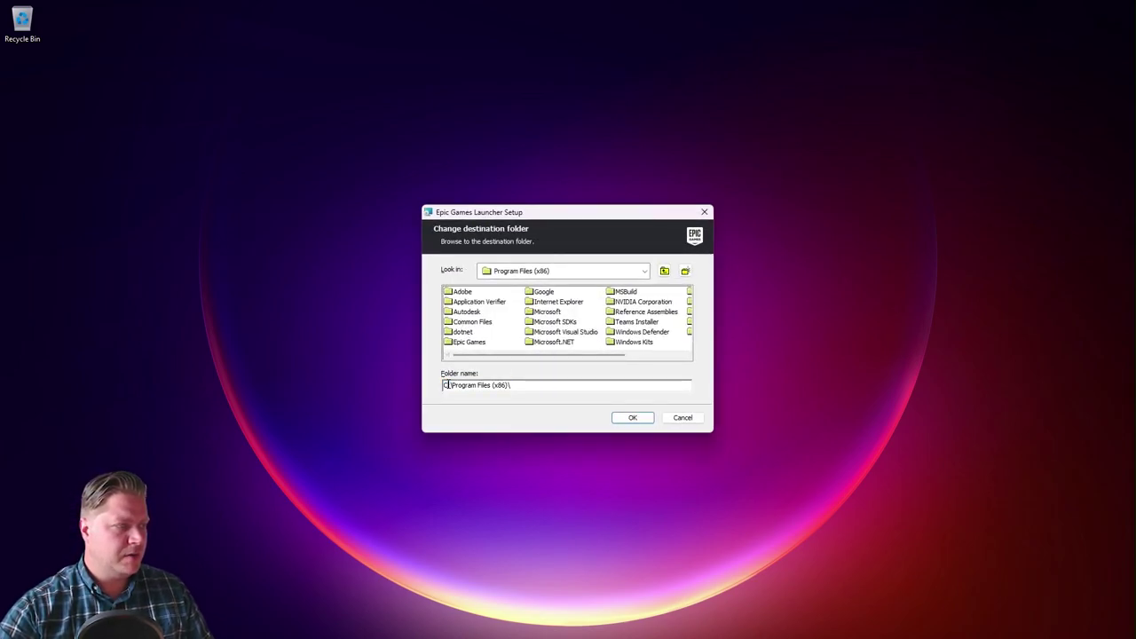
pyautogui.press('BackSpace')
pyautogui.write('D')
pyautogui.click(632, 417)
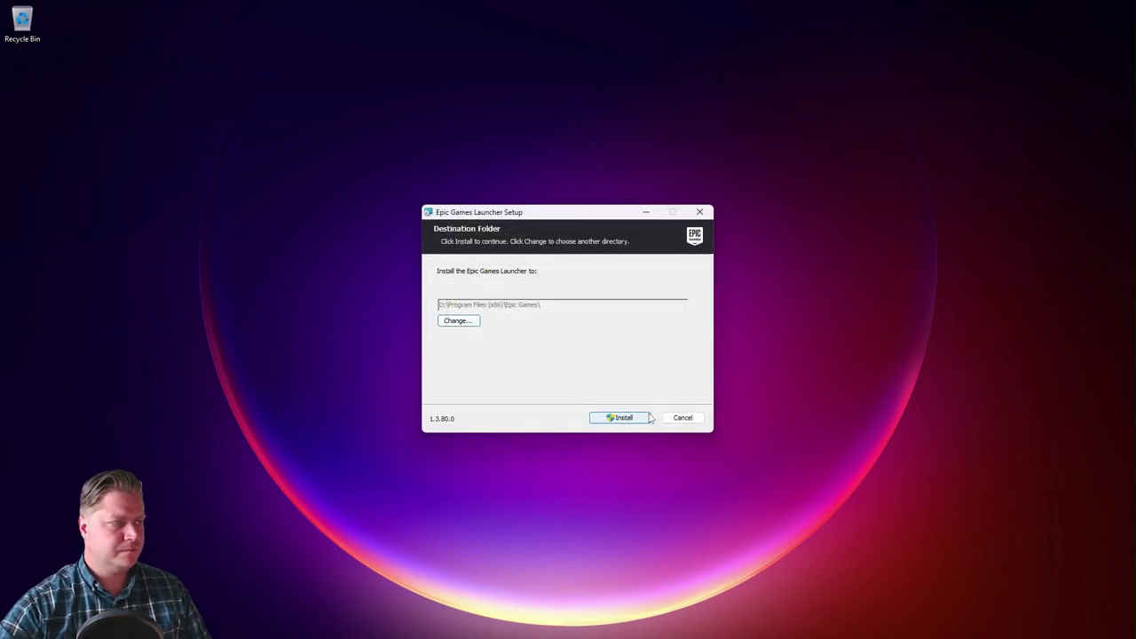
pyautogui.click(625, 417)
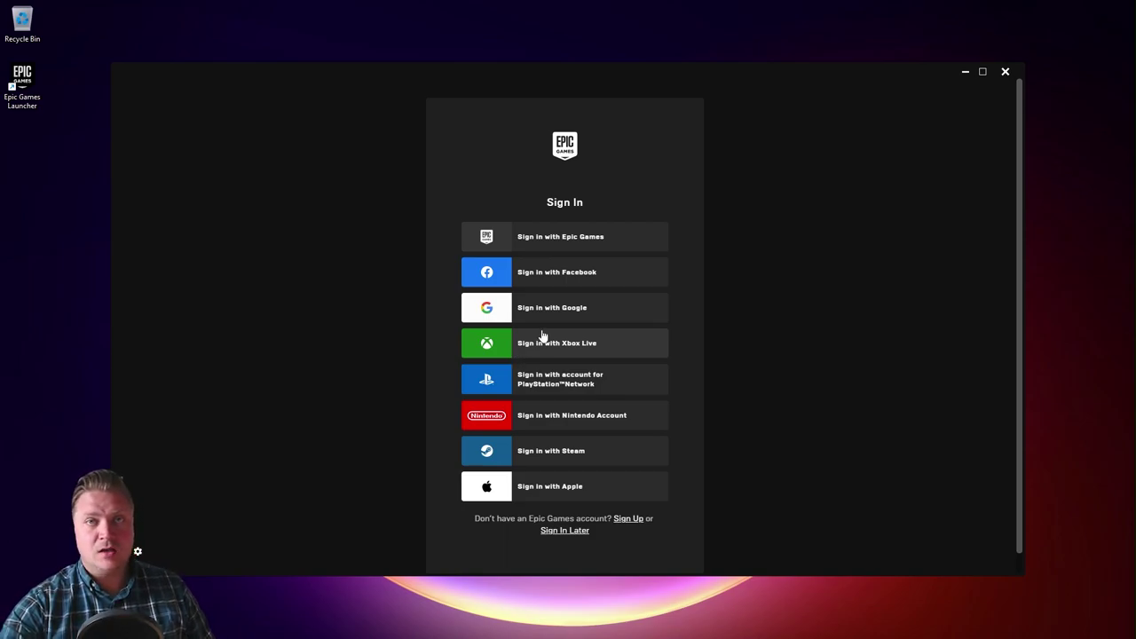
# Step: Log in with the Epic Games account credentials and paste the security code to finish signing in
pyautogui.click(566, 238)
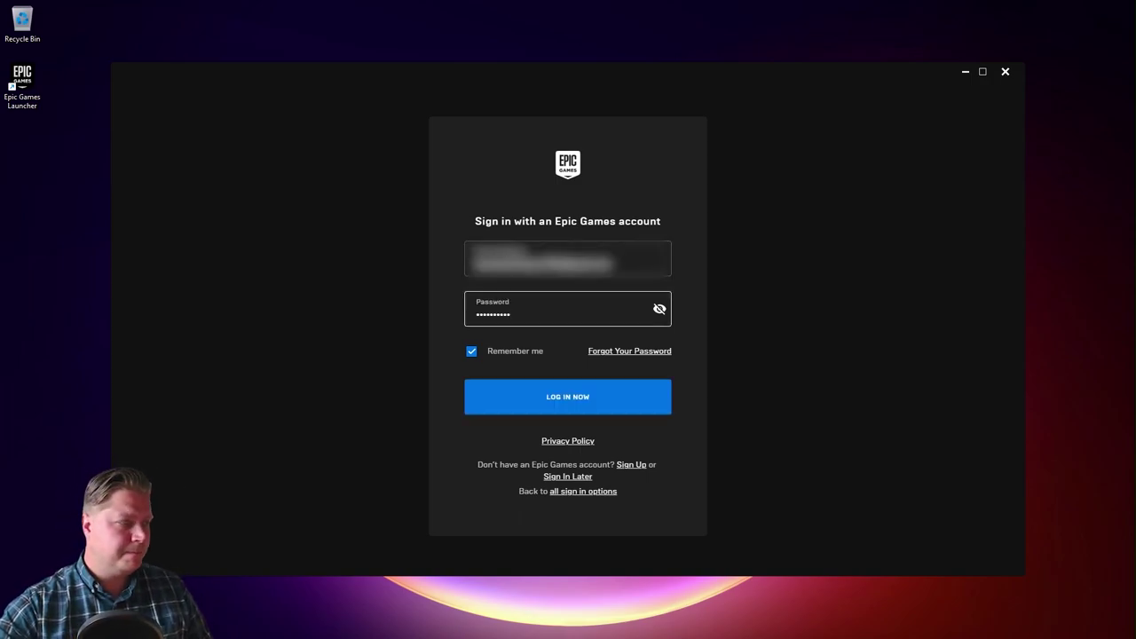
pyautogui.click(569, 404)
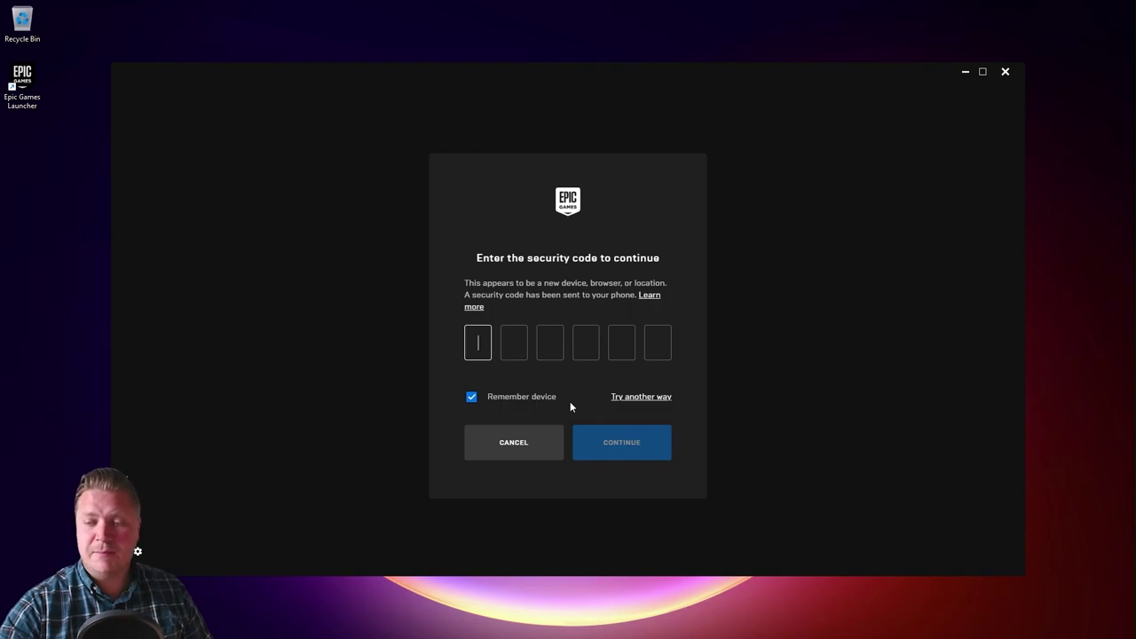
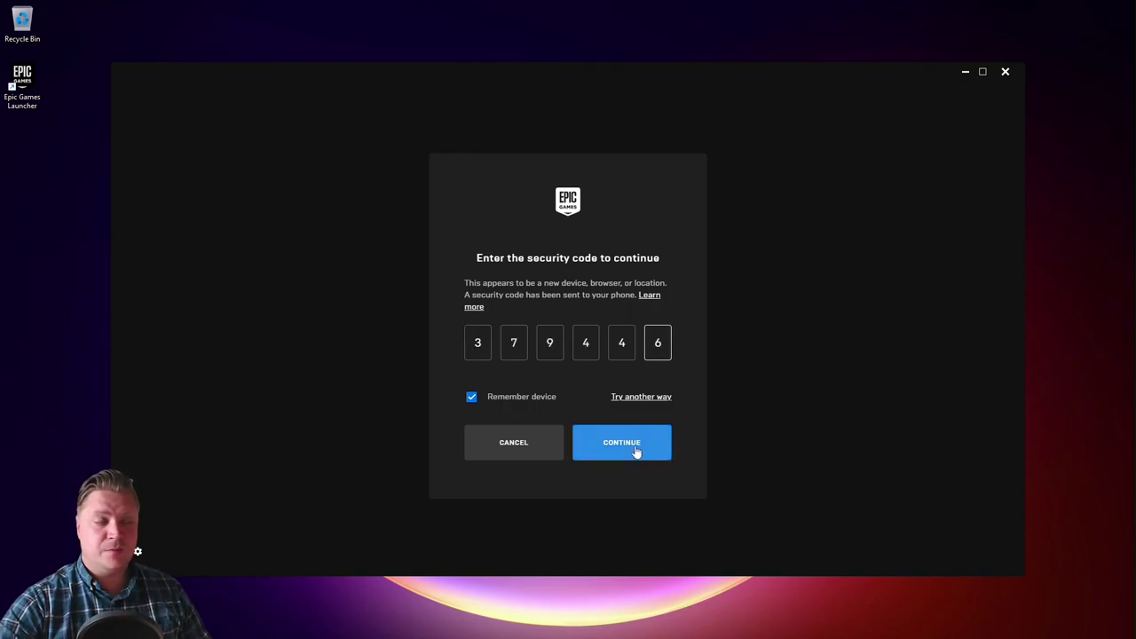
pyautogui.click(633, 448)
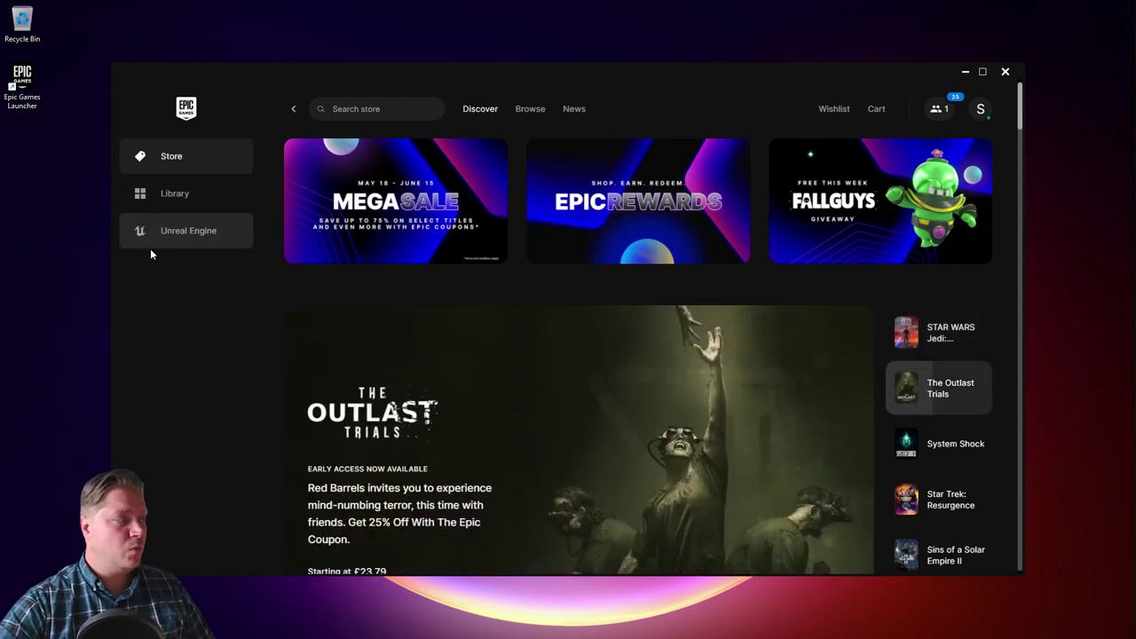
# Step: Add a 5.2.0 slot under Engine Versions in the Unreal Engine Library
pyautogui.click(185, 236)
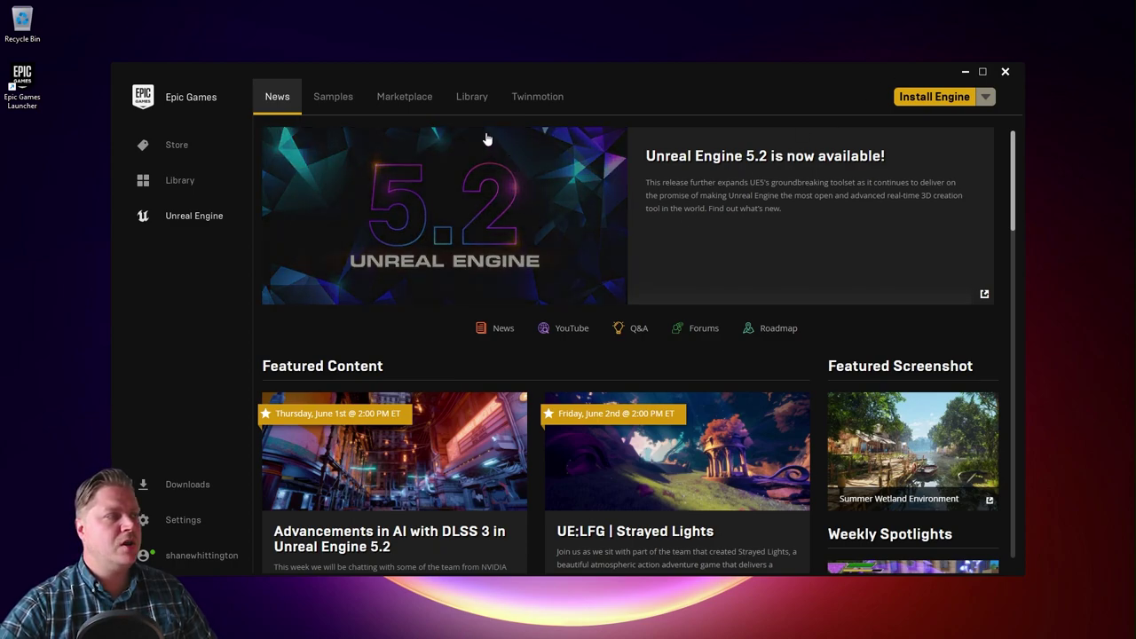
pyautogui.click(467, 100)
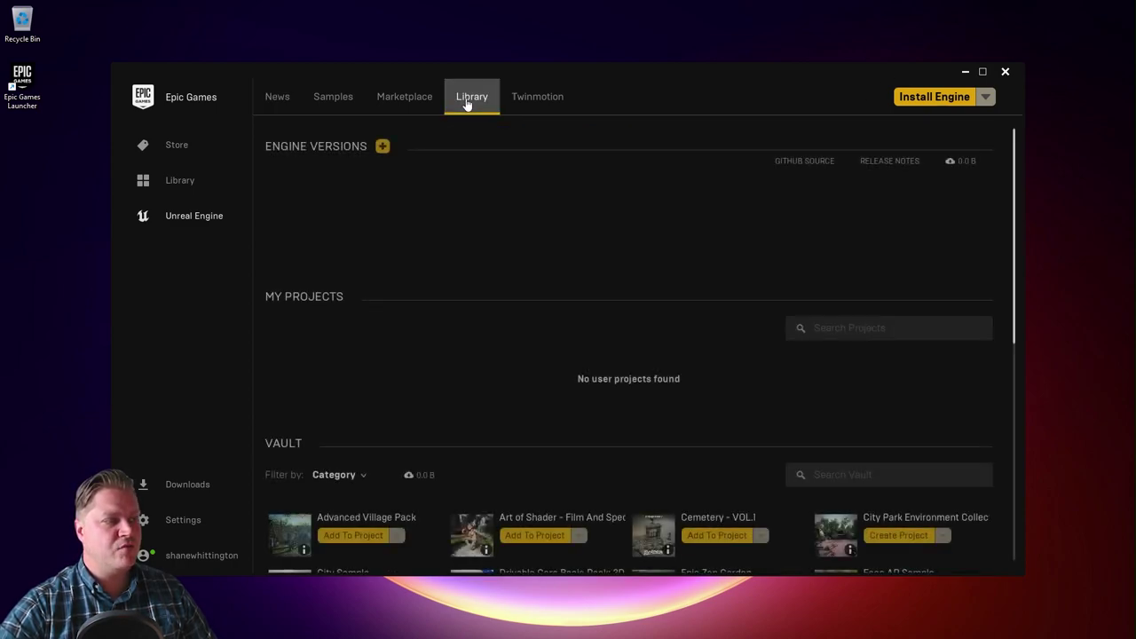
pyautogui.click(382, 147)
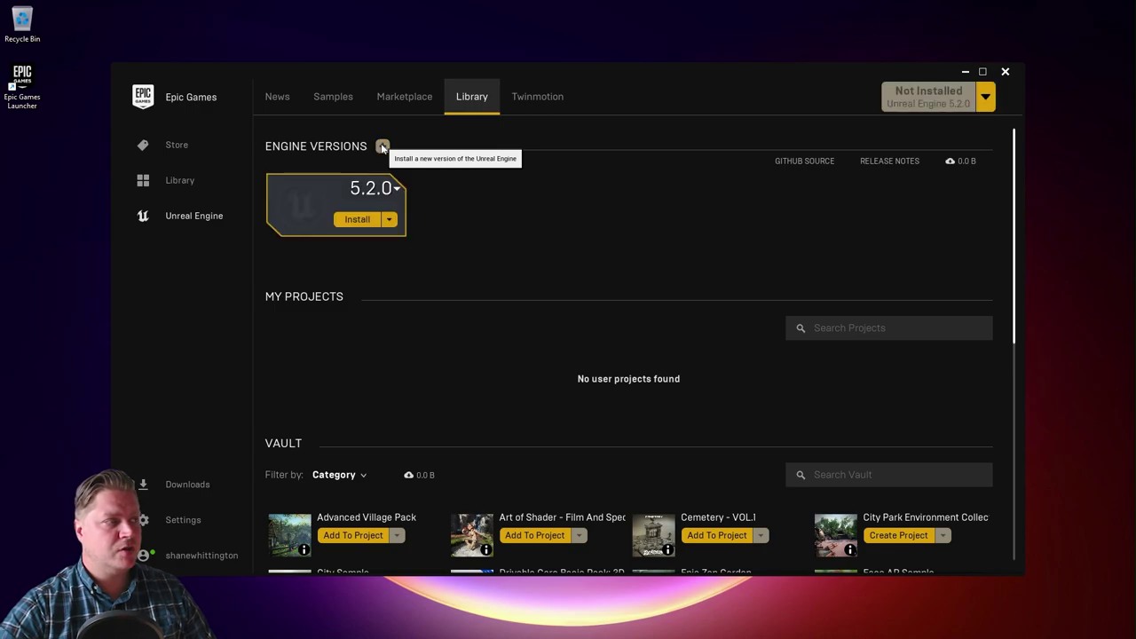
pyautogui.click(399, 190)
pyautogui.click(365, 210)
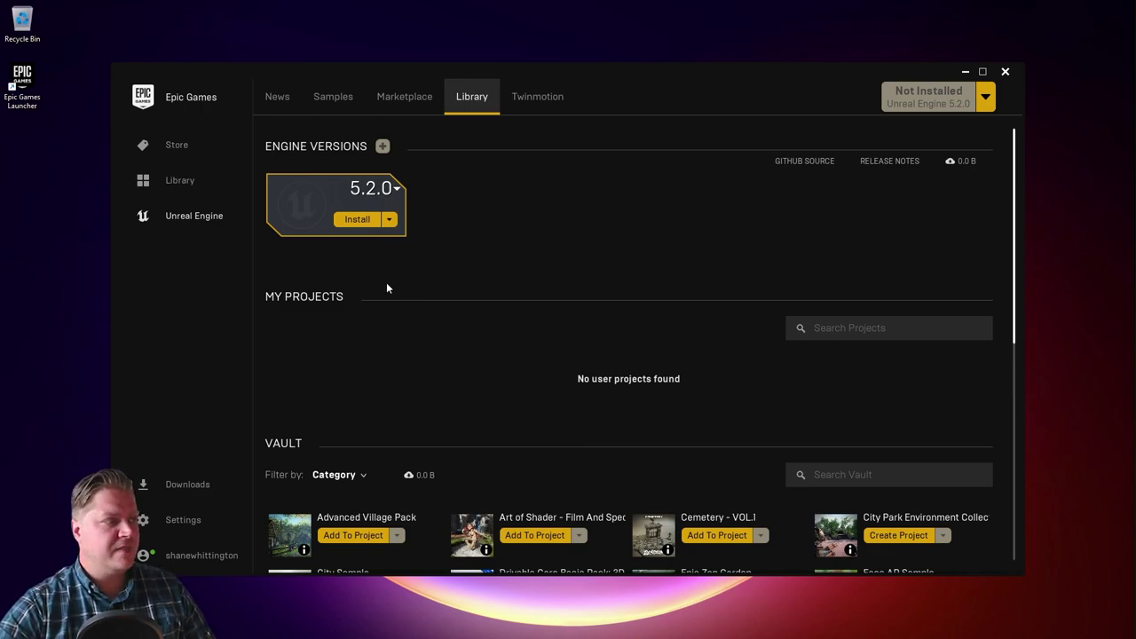
# Step: Install engine 5.2.0 to D:\Program Files\Epic Games\UE_5.2 after accepting the EULA
pyautogui.click(366, 221)
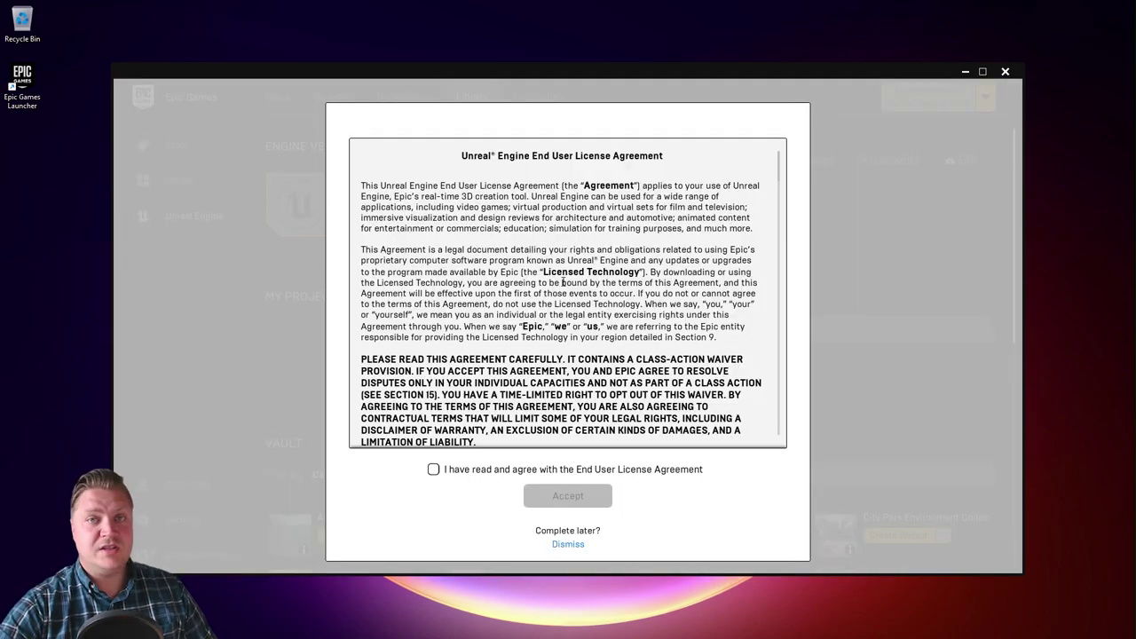
pyautogui.click(590, 490)
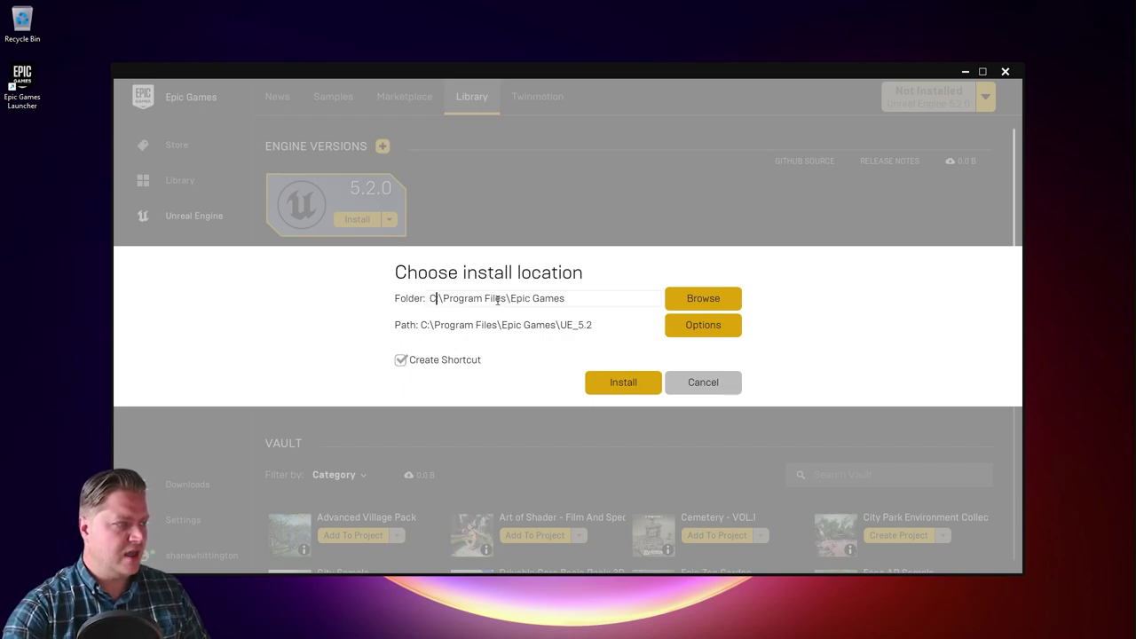
pyautogui.press('BackSpace')
pyautogui.write('D')
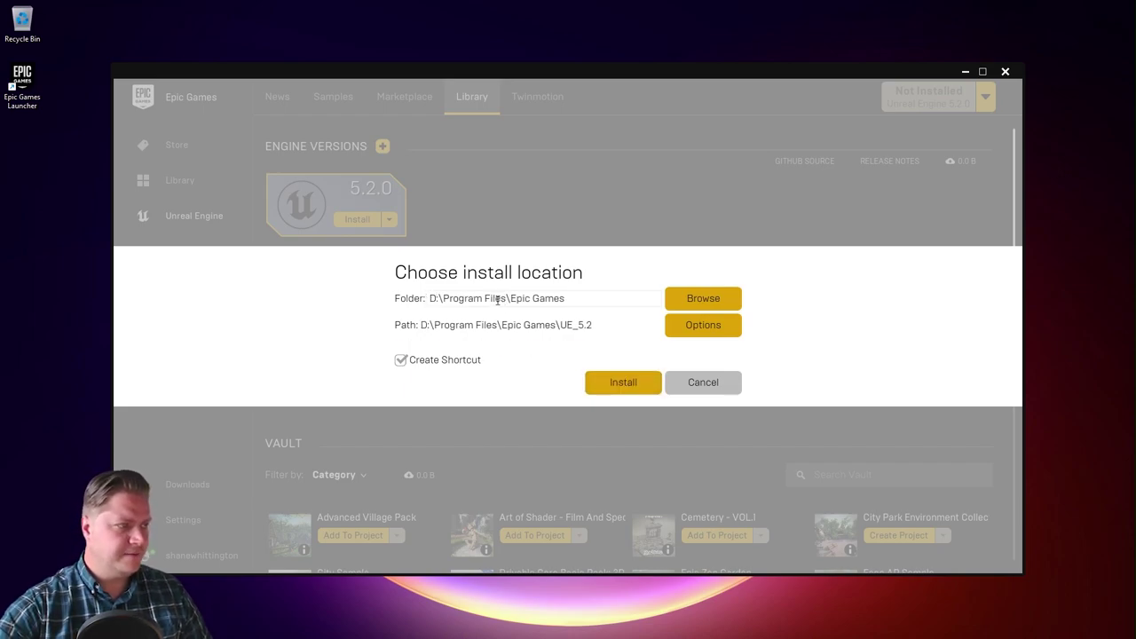
pyautogui.click(623, 384)
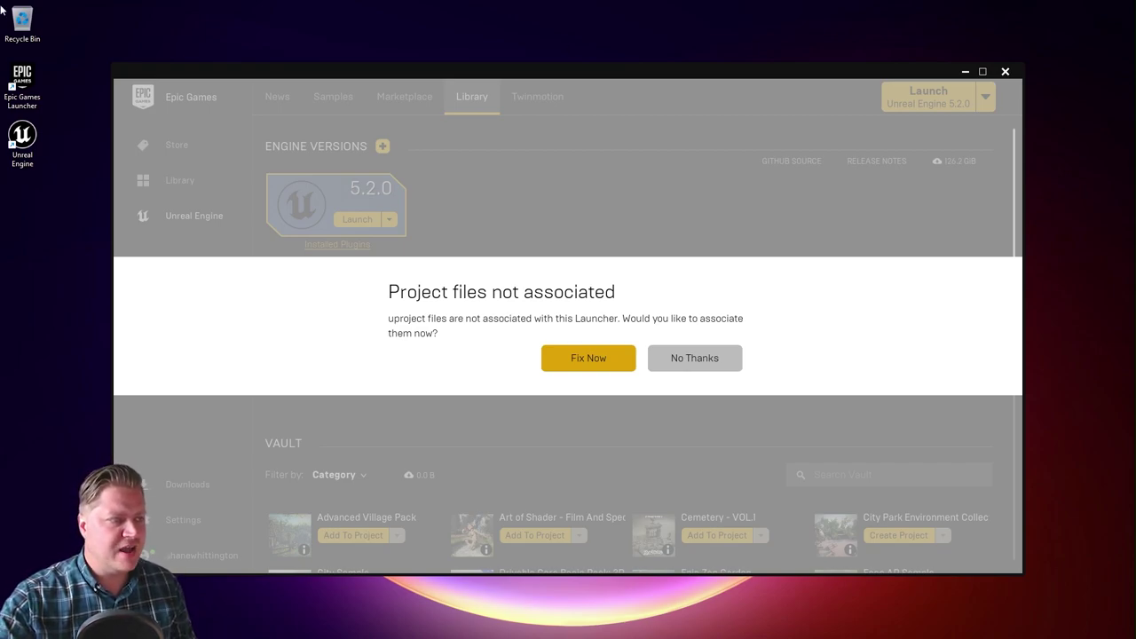
# Step: Fix the uproject file association, then launch Unreal Engine 5.2.0 from its engine card
pyautogui.click(582, 358)
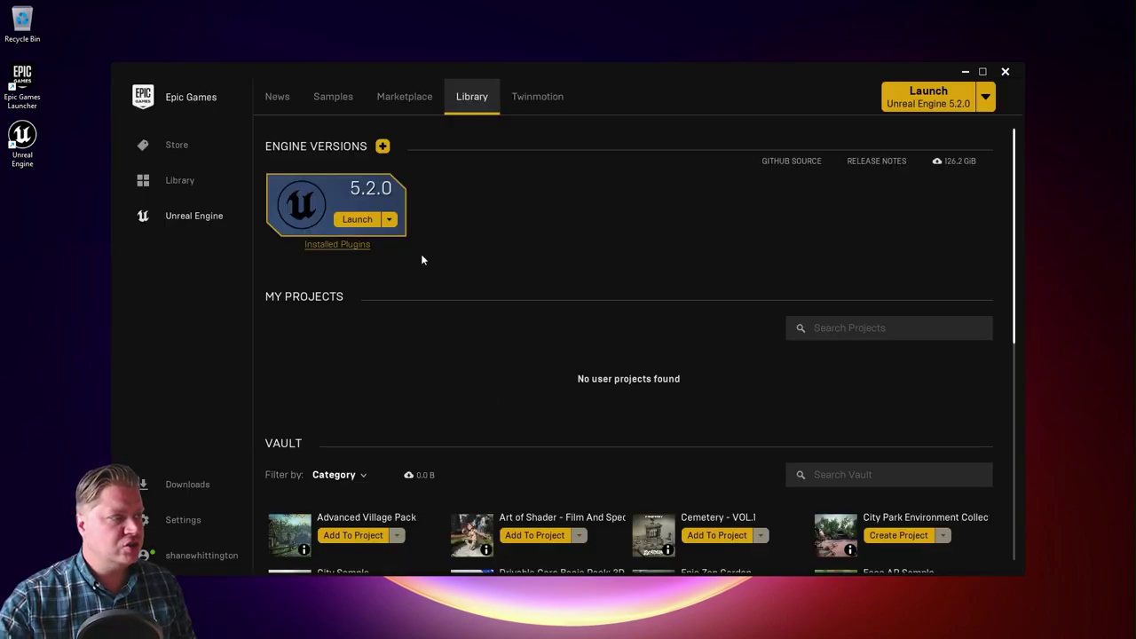
pyautogui.click(357, 219)
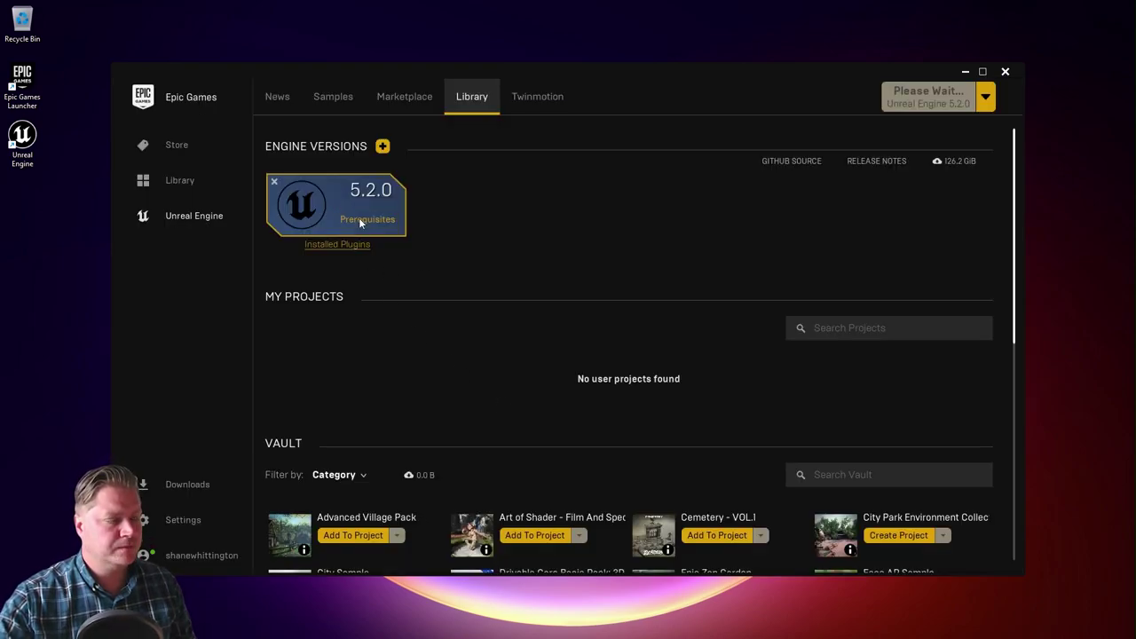